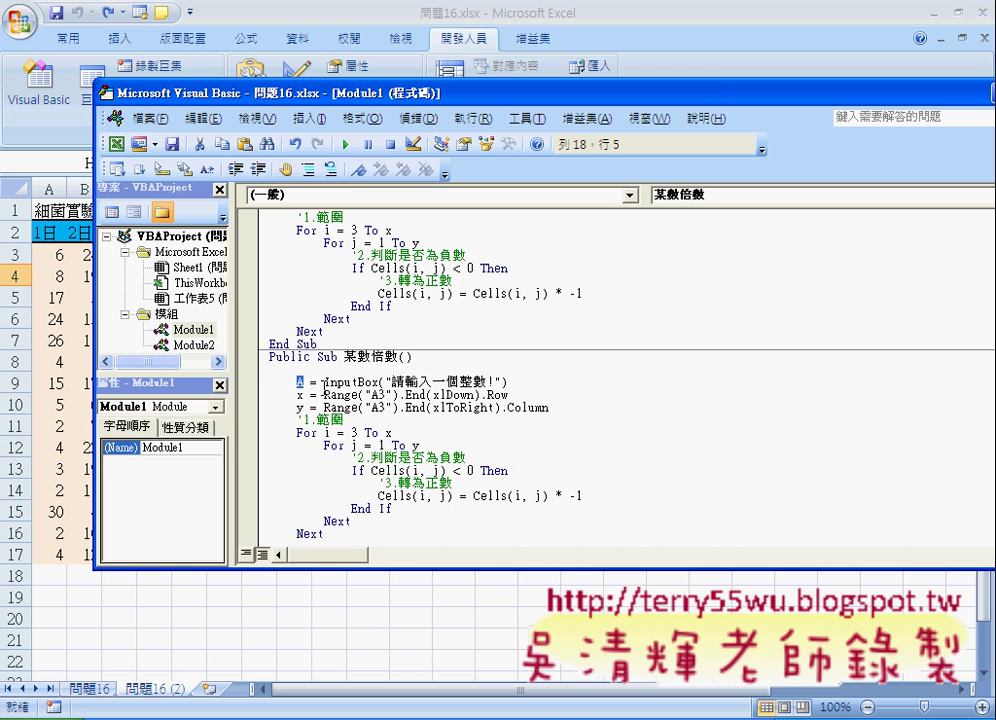
Restore the variable name A, then replace '< 0' in the If test with Mod
key("ctrl+z")
left_click(453, 470)
left_click_drag(453, 470, 475, 470)
key("Delete")
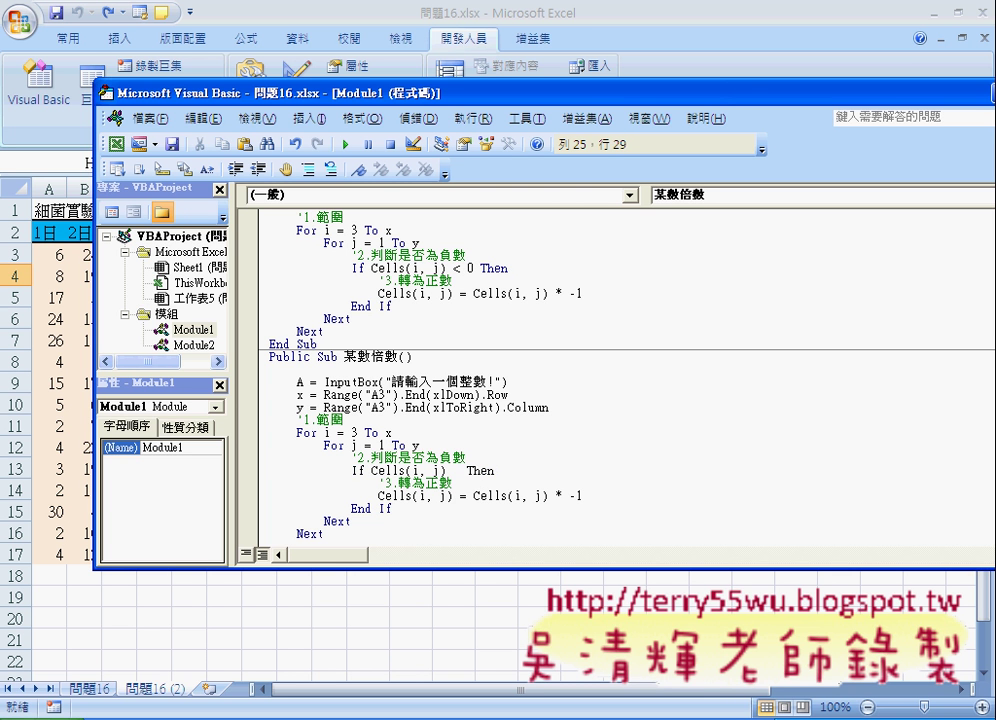
type("mo")
type("d")
key("Left")
key("Left")
key("Left")
key("Left")
key("Left")
key("Left")
key("Right")
key("Right")
key("Right")
key("Right")
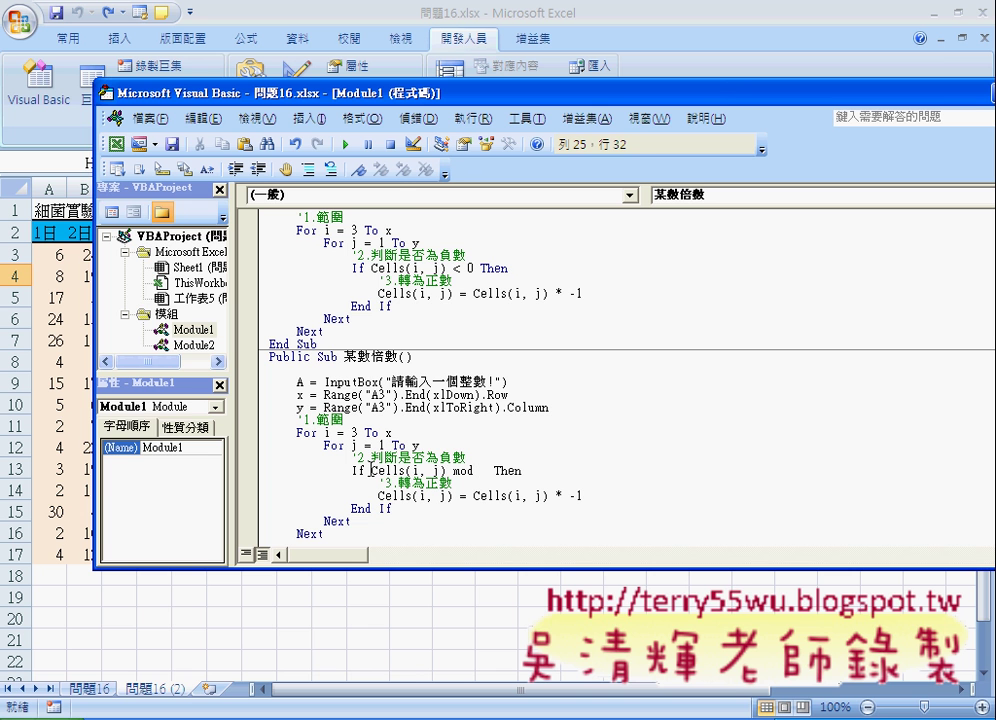
Complete the condition as Cells(i, j) Mod A = 0 and let VBA reformat the line
left_click_drag(372, 470, 434, 470)
left_click(462, 472)
left_click(486, 471)
left_click(480, 471)
type("A")
type("=")
type("0")
left_click(514, 470)
left_click(530, 470)
left_click(473, 478)
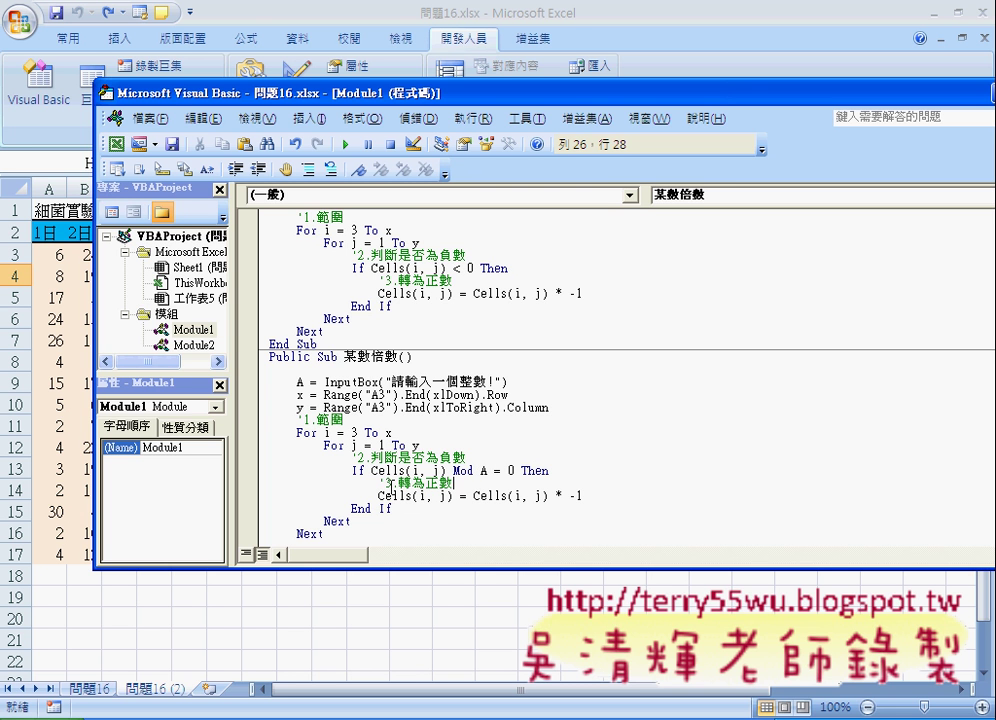
mouse_move(455, 483)
left_mouse_down()
mouse_move(378, 488)
mouse_move(456, 497)
left_mouse_up()
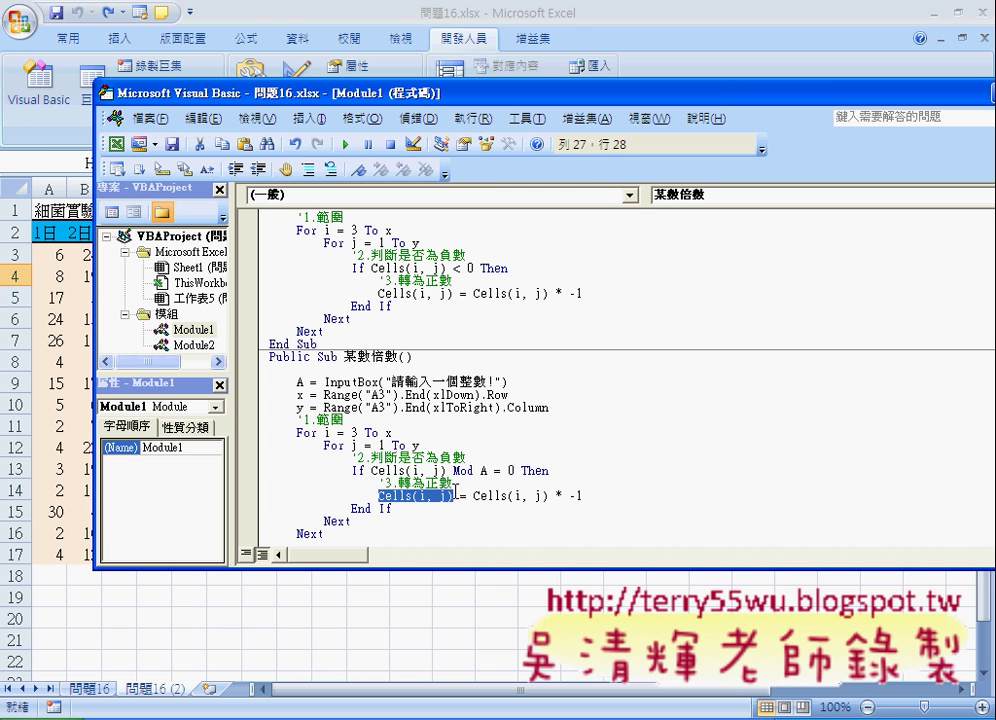
Replace the '= Cells(i, j) * -1' negation with Cells(i, j).Select and add a blank line
left_click(456, 497)
left_click_drag(456, 495, 595, 492)
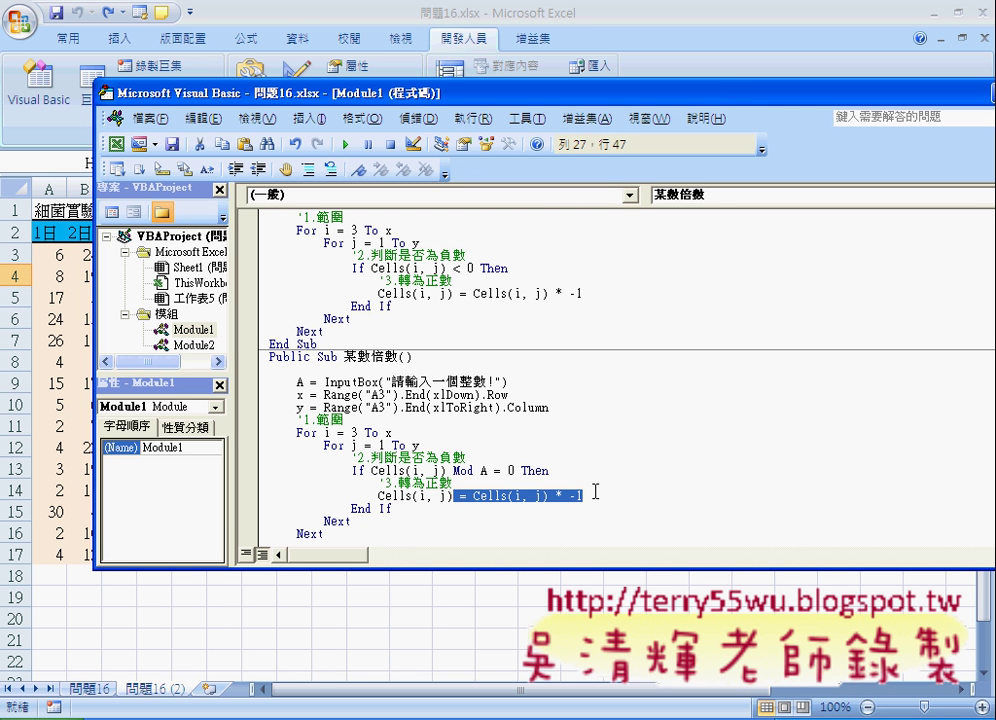
type(".")
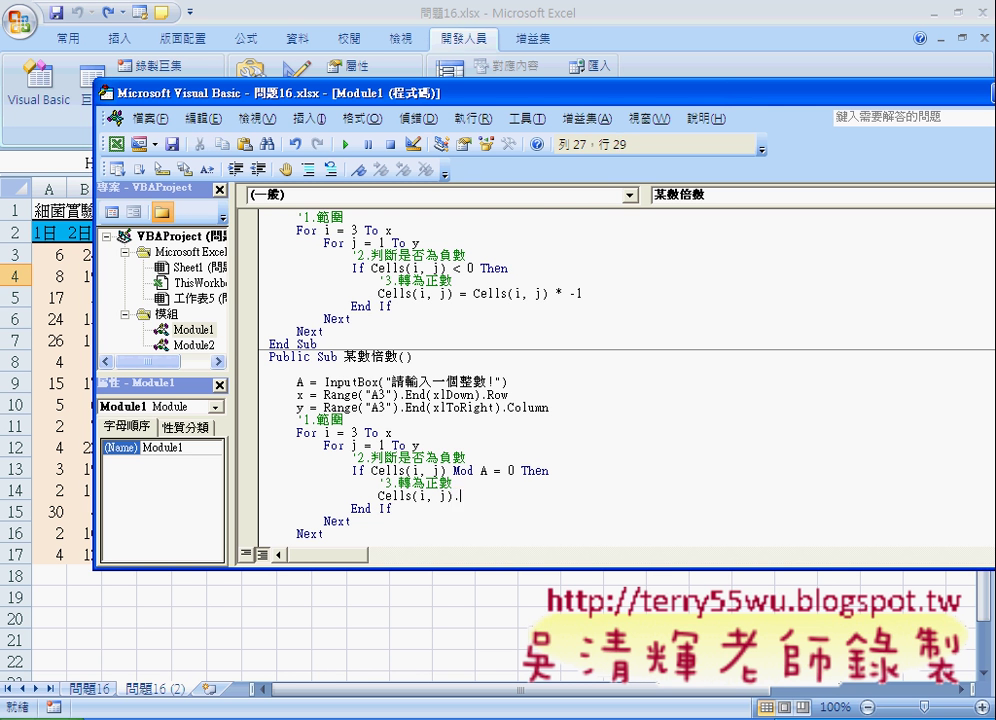
type("se")
type("lect")
key("Return")
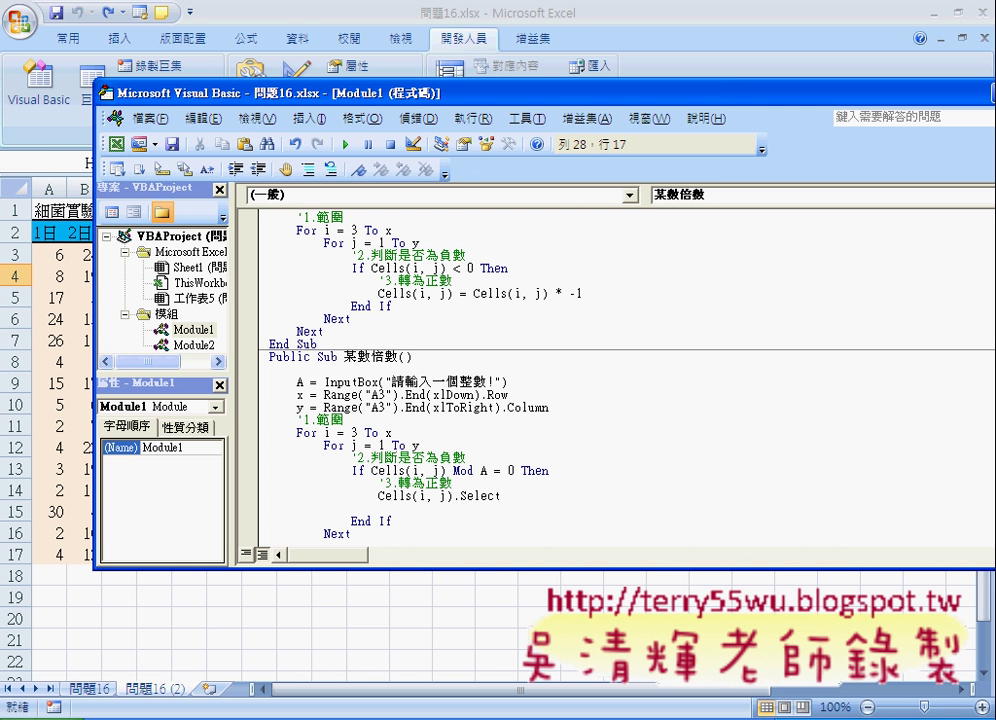
left_click(379, 495)
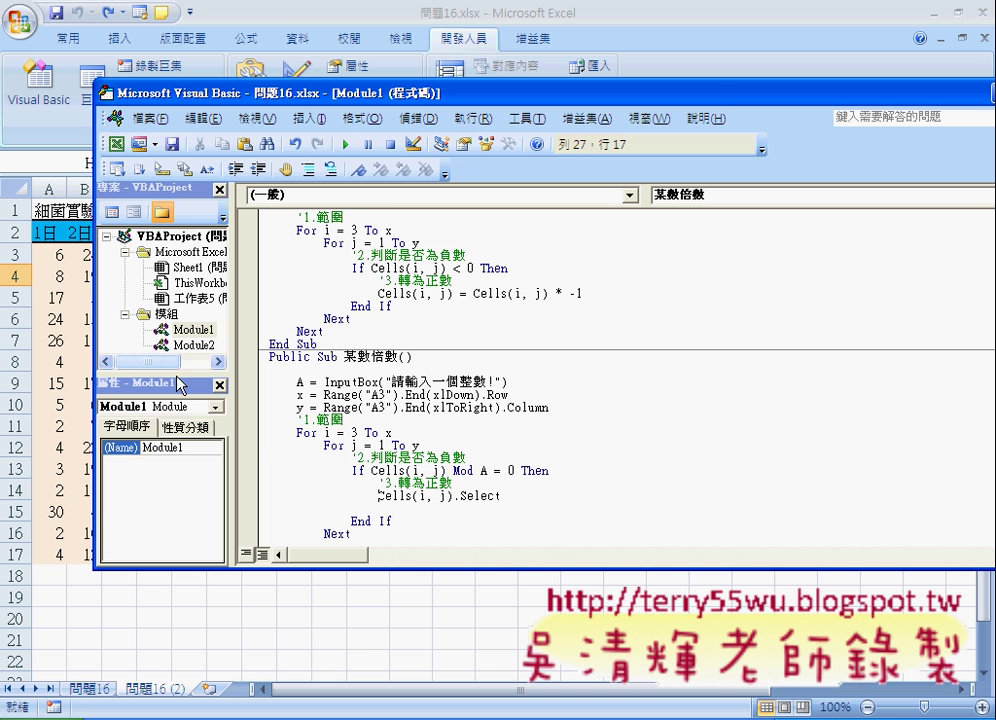
double_click(193, 345)
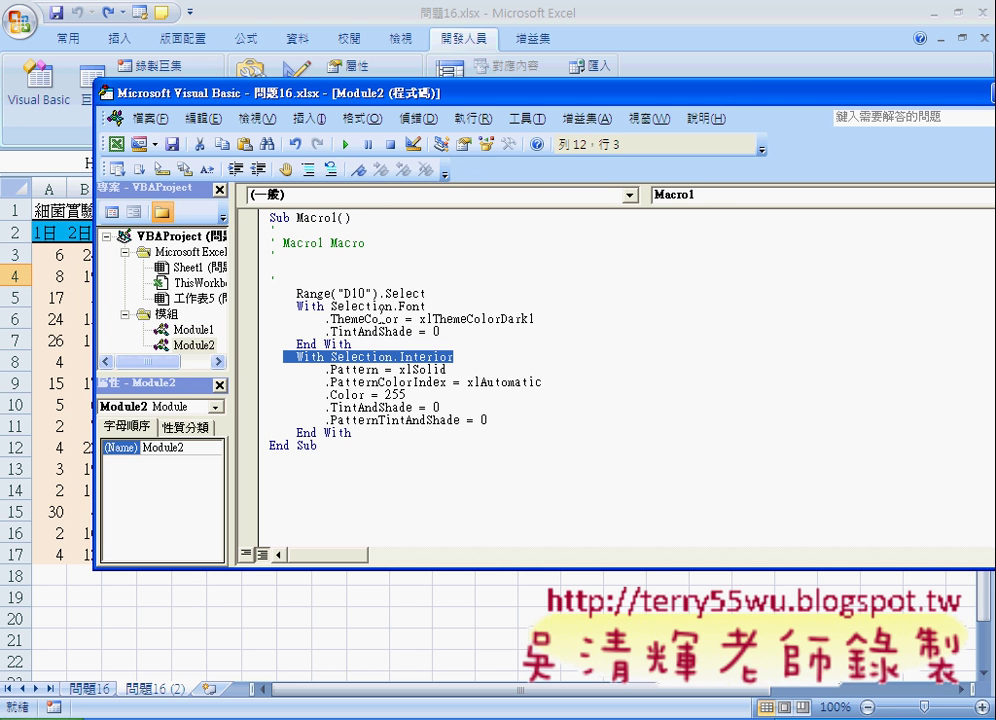
left_click_drag(331, 306, 426, 306)
key("ctrl+c")
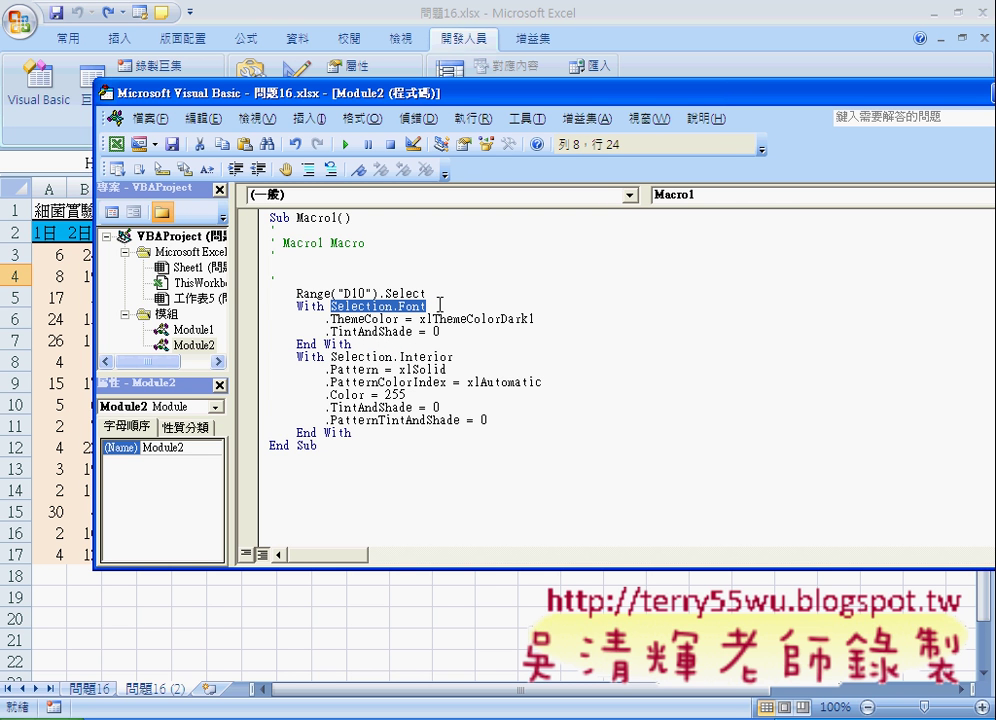
double_click(193, 329)
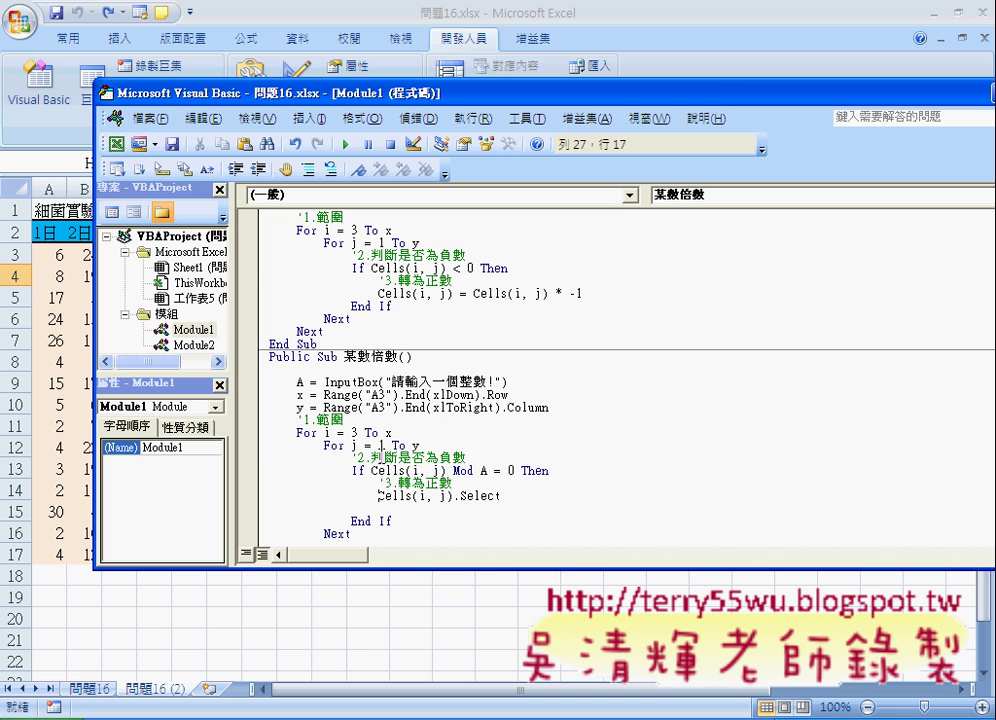
left_click(408, 511)
key("ctrl+v")
Write Selection.Font.Color = RGB(255, 255, 255) so matching cells get white text
type(".")
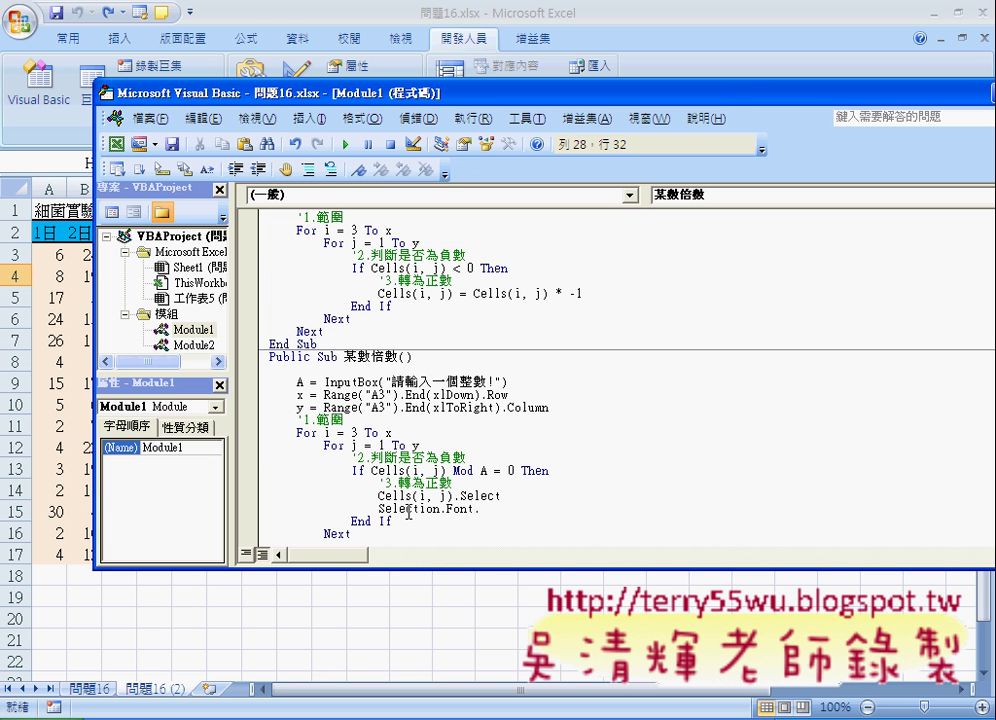
type("col")
type("or")
type("=")
type("R")
type("GB")
type("(")
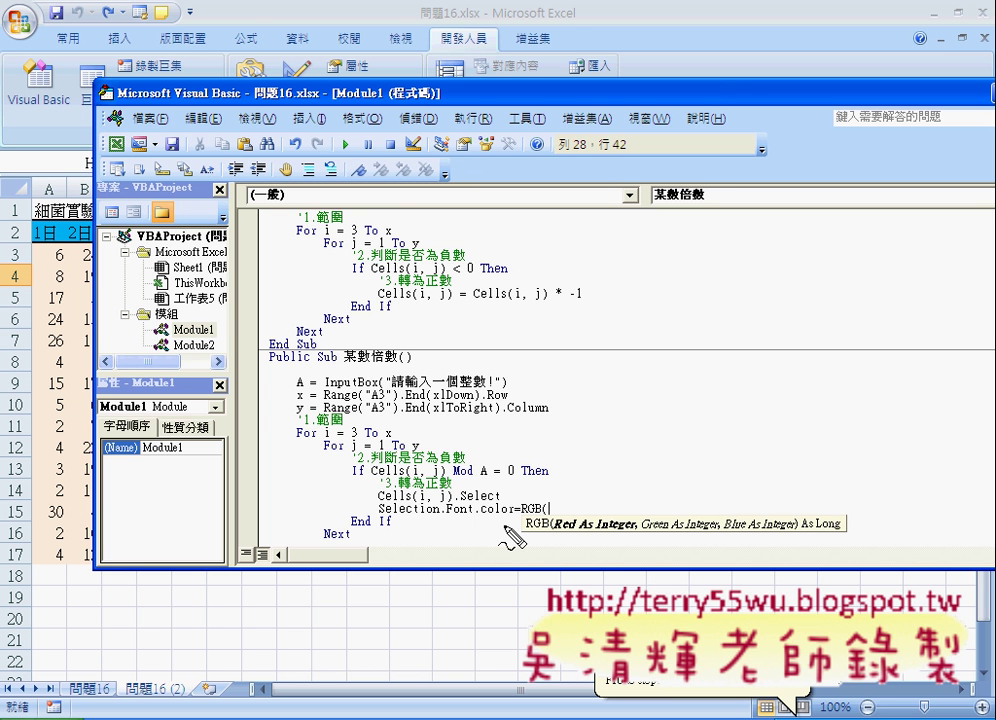
left_click_drag(522, 522, 625, 535)
mouse_move(550, 449)
left_mouse_down()
mouse_move(547, 460)
mouse_move(548, 447)
mouse_move(640, 460)
left_mouse_up()
left_click_drag(546, 478, 608, 476)
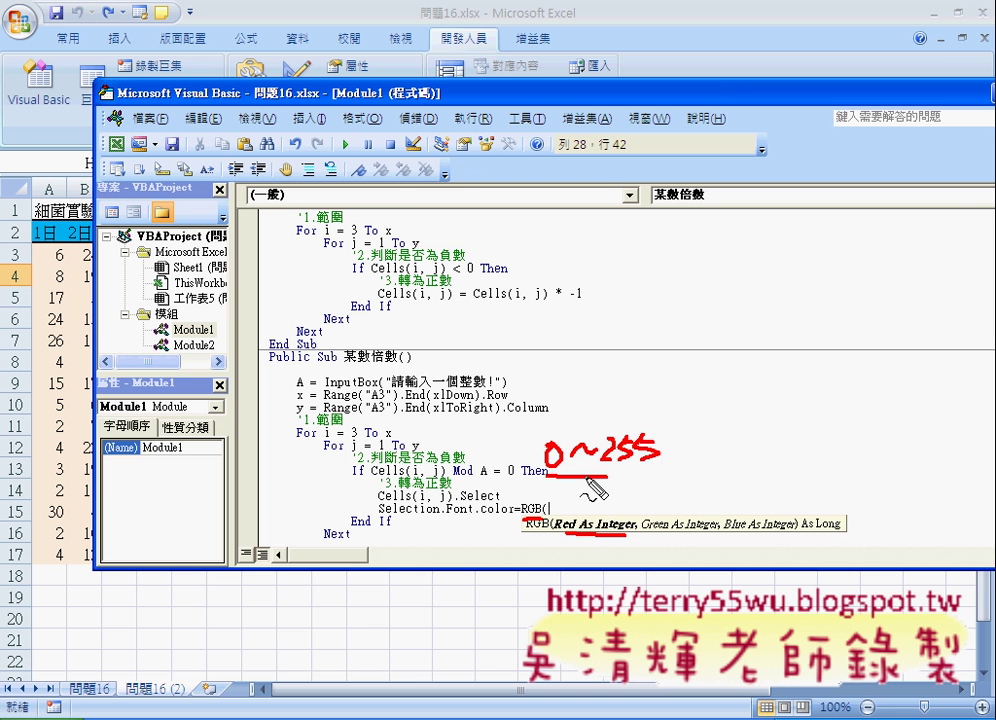
mouse_move(670, 487)
left_mouse_down()
mouse_move(659, 495)
mouse_move(700, 531)
mouse_move(800, 534)
left_mouse_up()
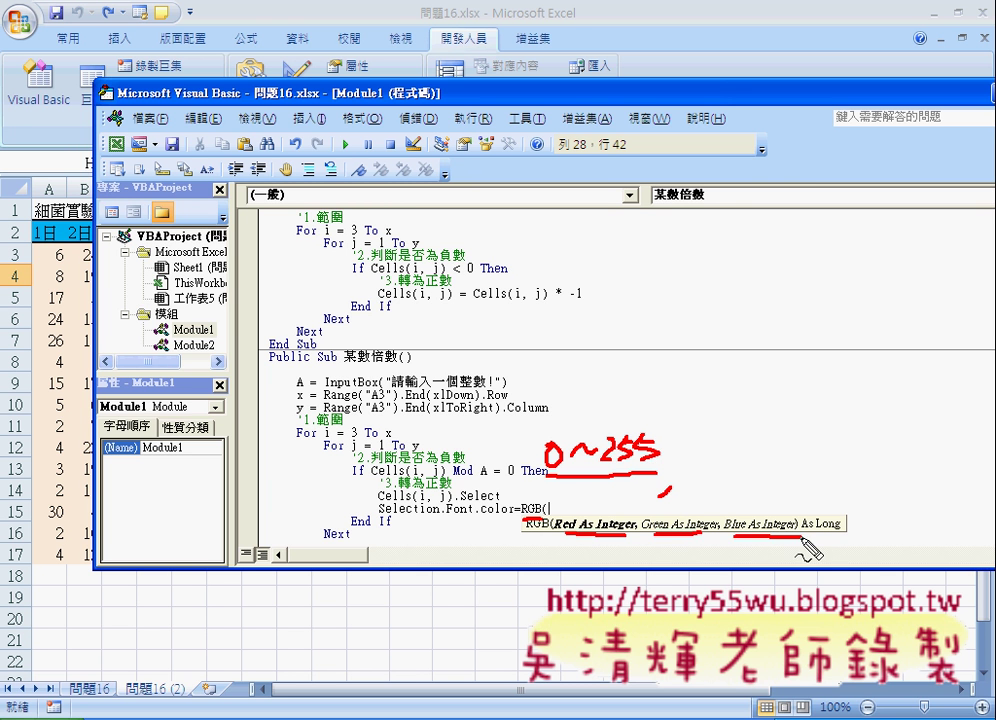
key("Escape")
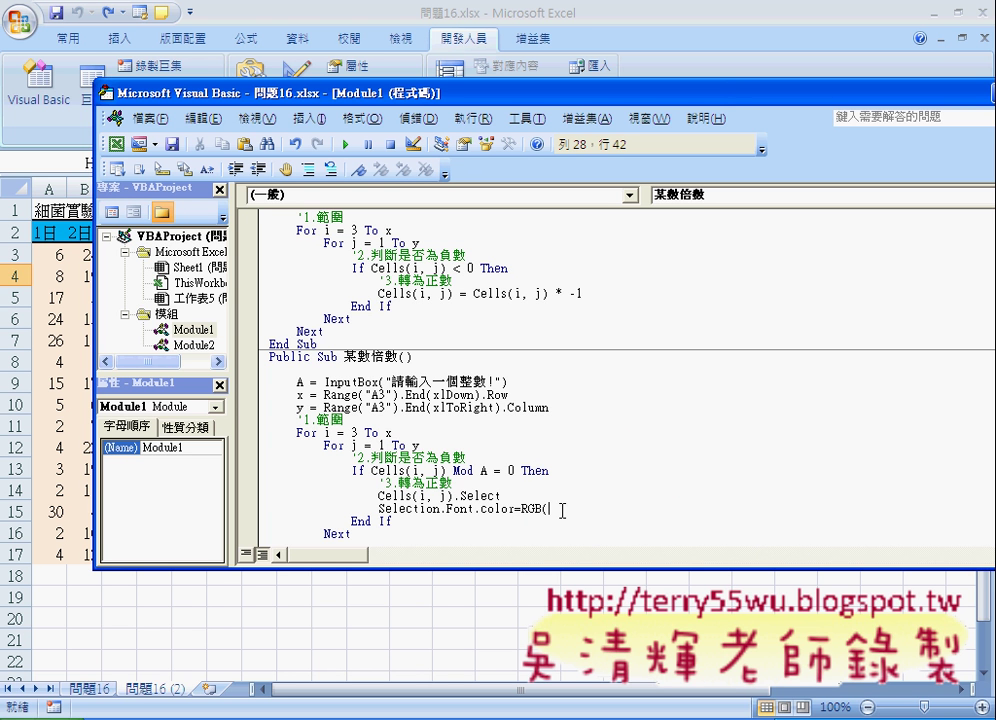
type("255,")
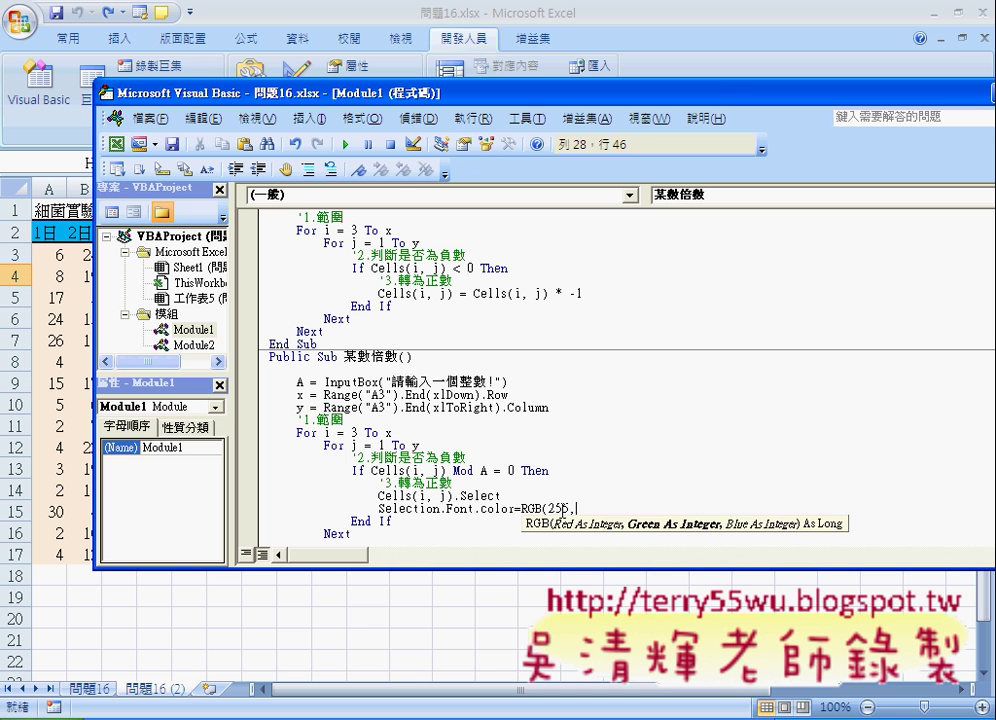
type("255,")
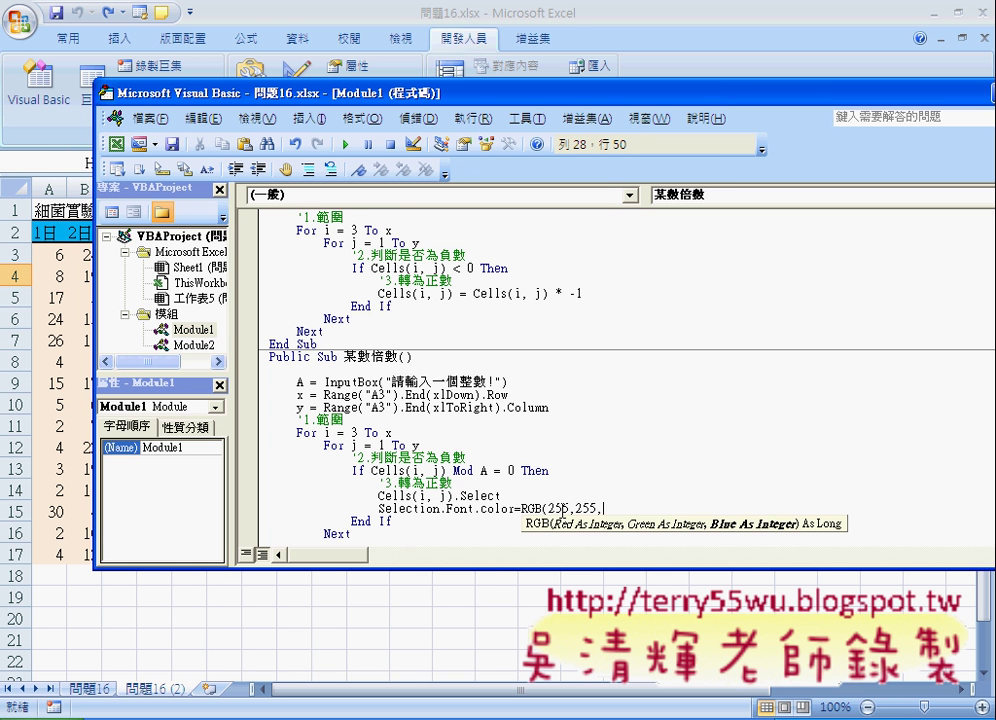
type("255")
type(")")
key("Return")
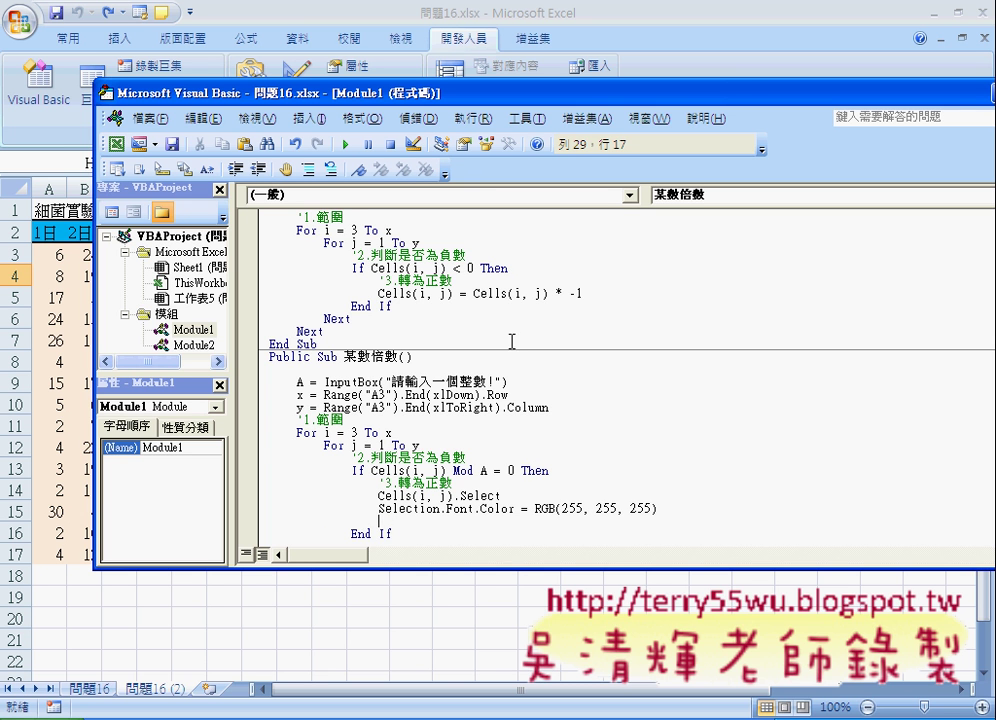
Check the fill-colour code of the recorded Macro1 in Module2
left_click(184, 346)
left_click(184, 346)
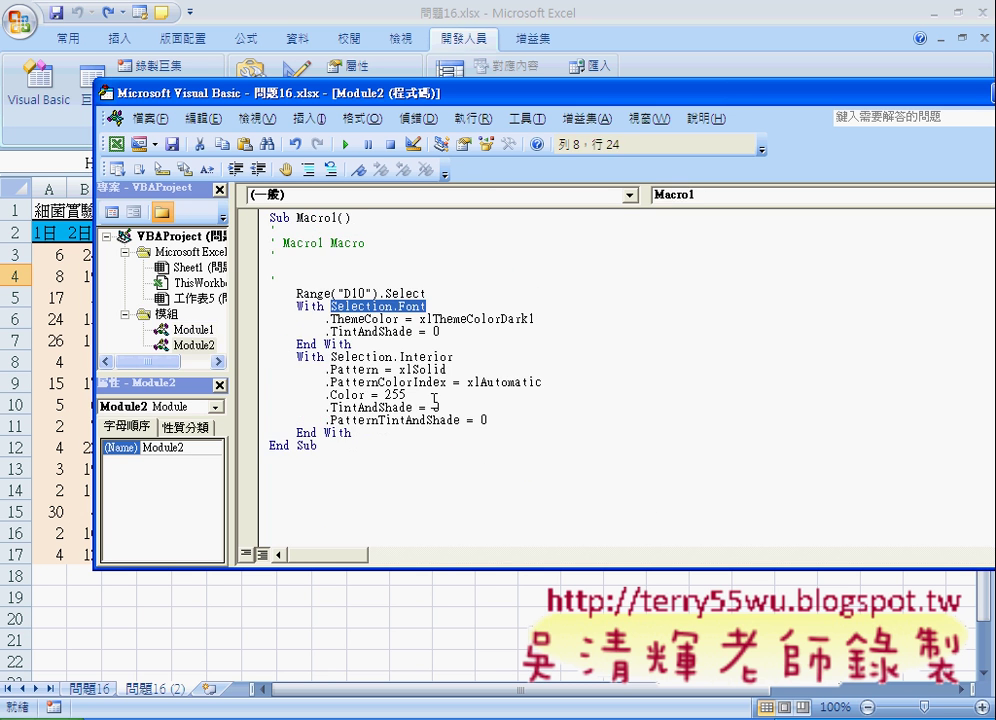
left_click_drag(330, 357, 456, 357)
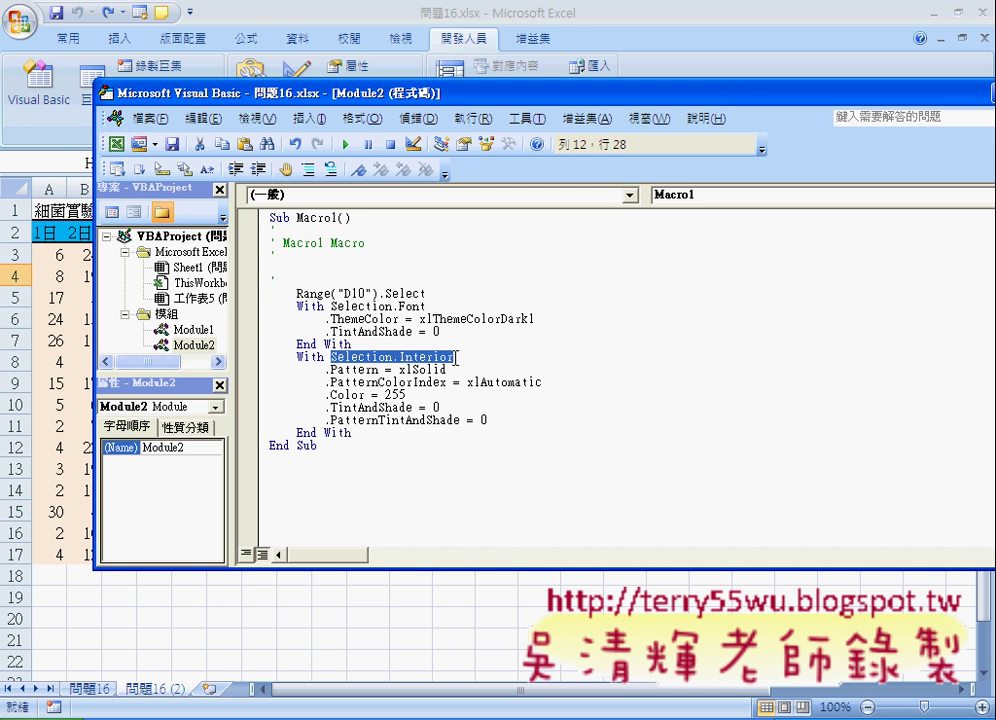
In Module1, add Selection.Interior.Color = RGB(255, 0, 0) to fill matching cells red
left_click(193, 329)
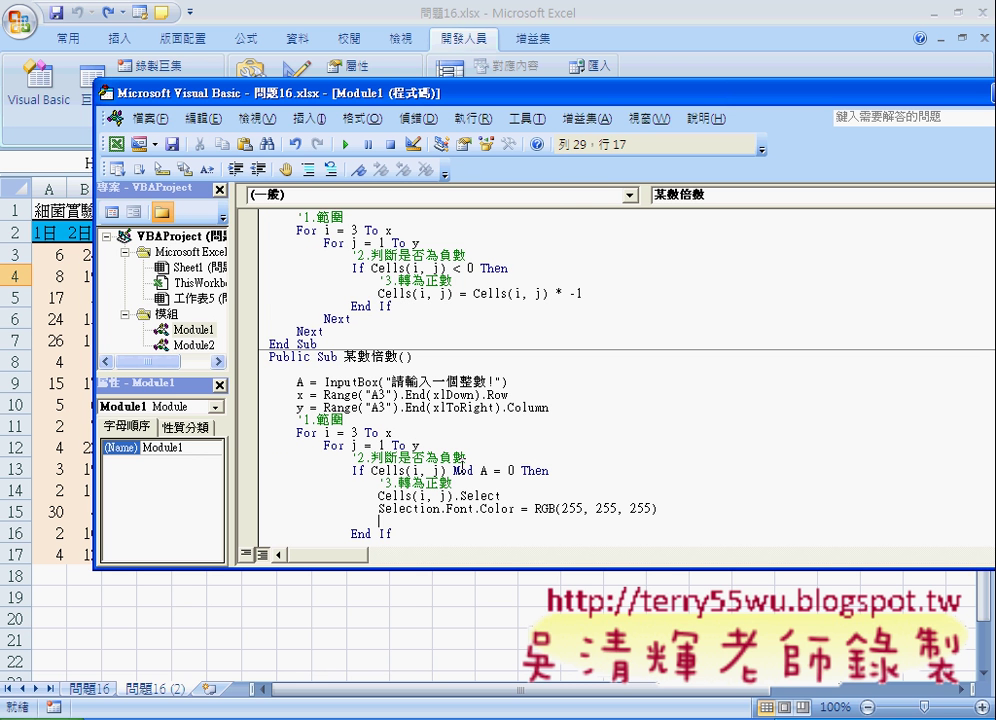
type("Selection.Interior")
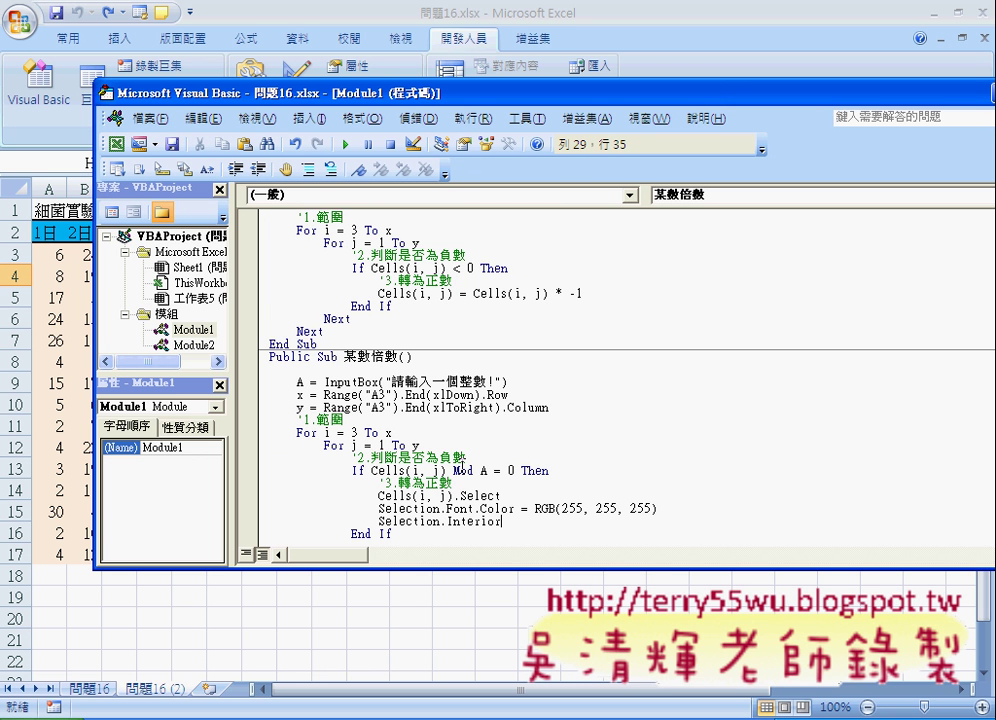
type(".col")
type("or=")
type("rg")
type("b(")
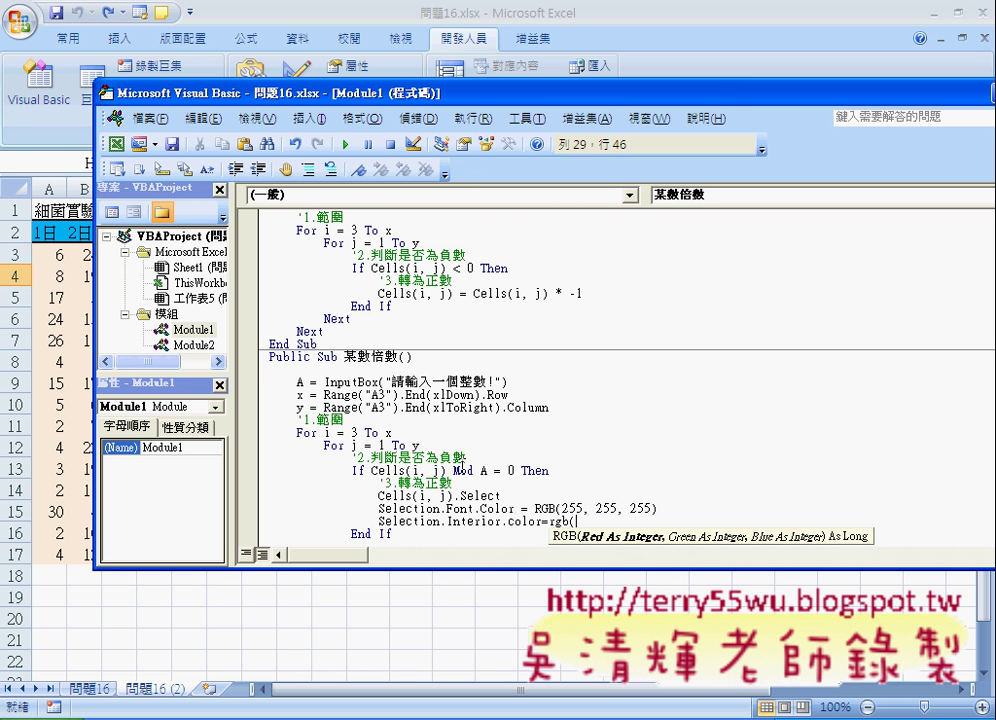
type("255")
type(",")
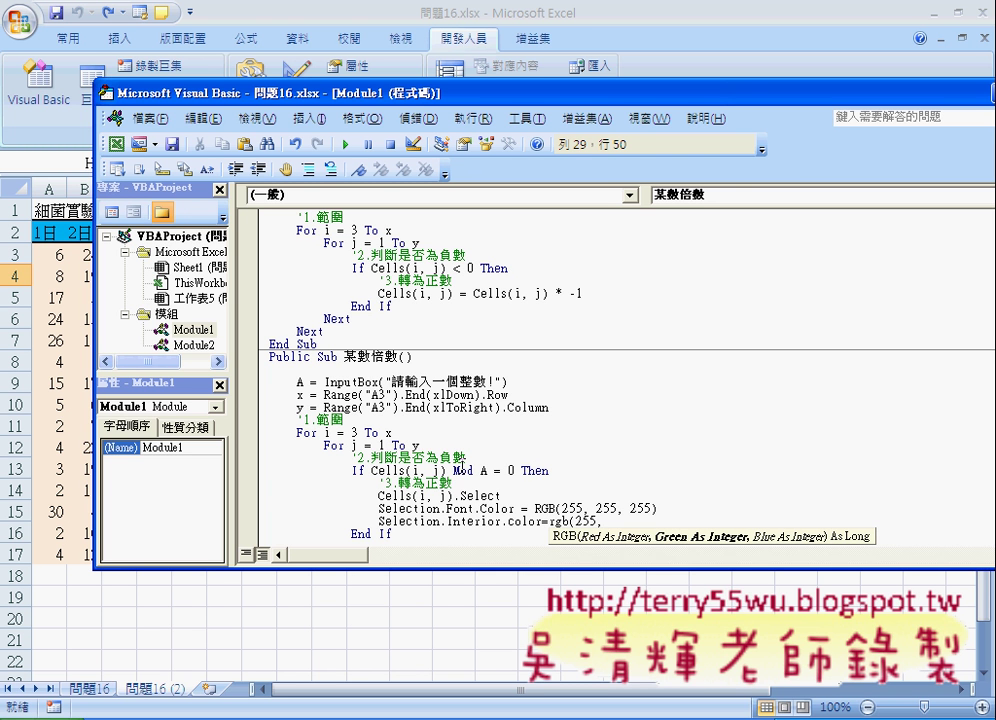
type("0,")
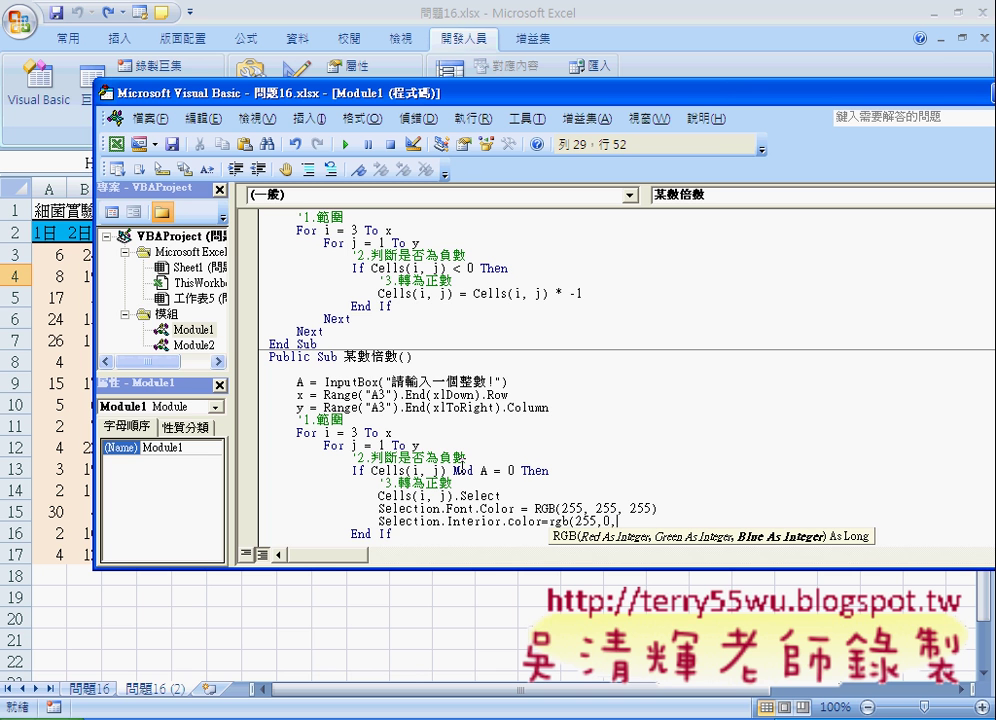
type("0")
type(")")
key("Down")
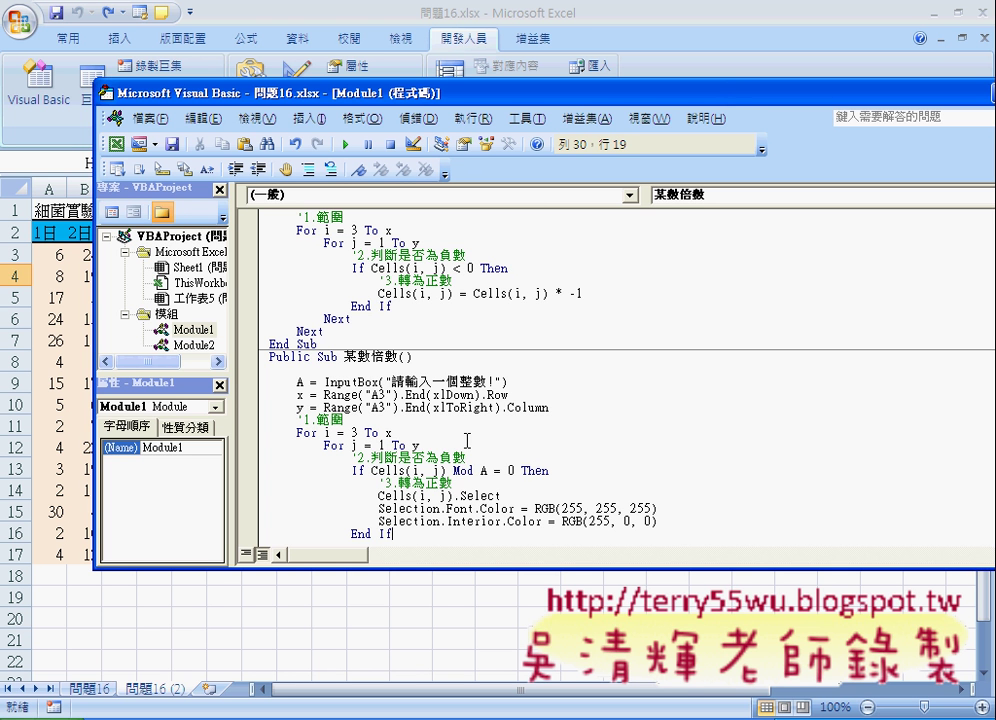
left_click(480, 495)
left_click(475, 510)
left_click(523, 521)
Step through the 某數倍數 macro with F8 until its integer InputBox appears over the sheet
left_click_drag(657, 521, 304, 485)
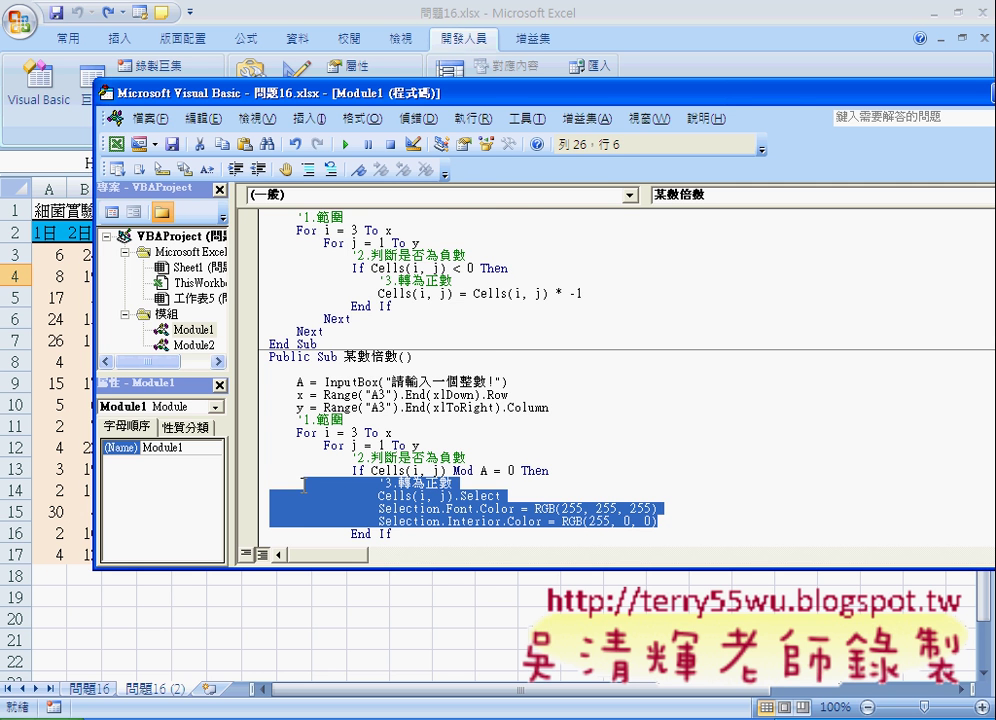
mouse_move(362, 100)
left_mouse_down()
mouse_move(552, 107)
mouse_move(669, 126)
left_mouse_up()
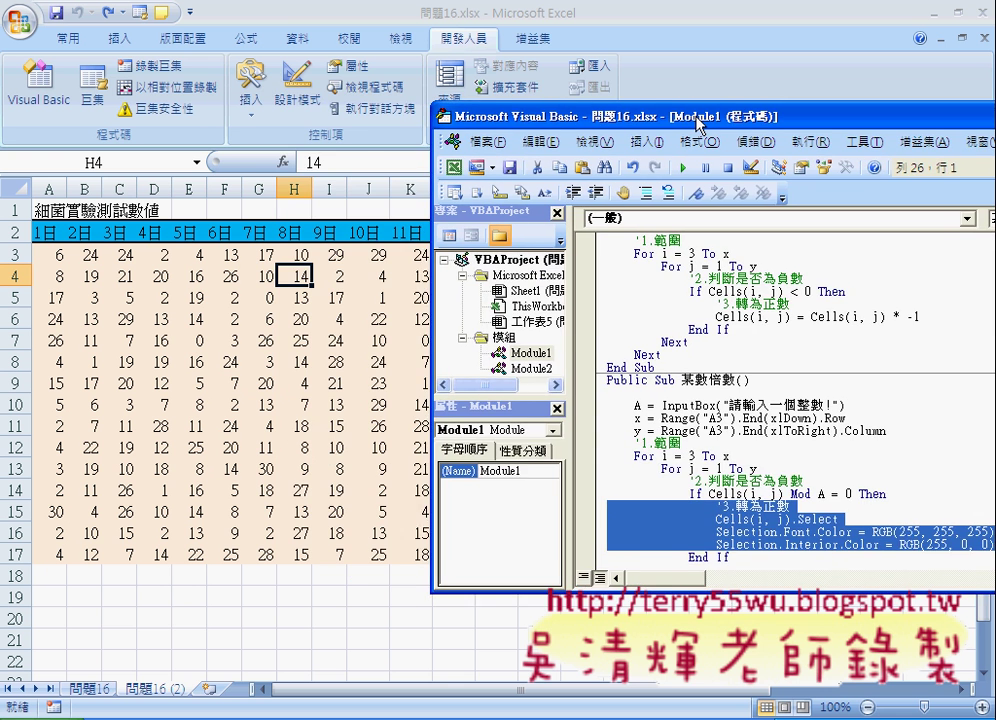
left_click_drag(669, 126, 501, 111)
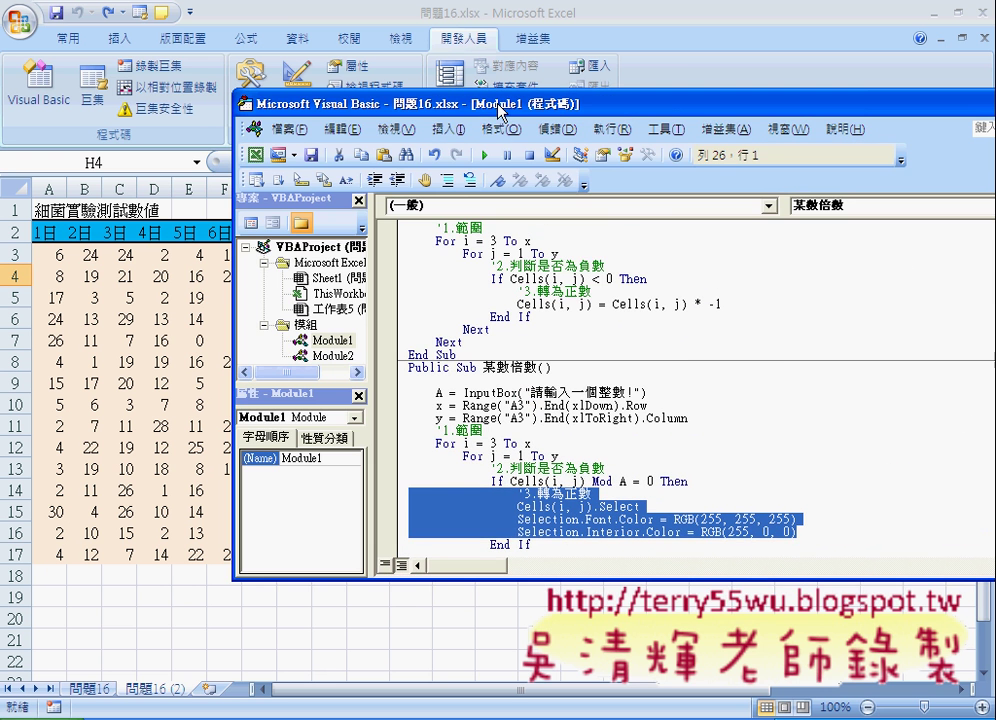
left_click(589, 406)
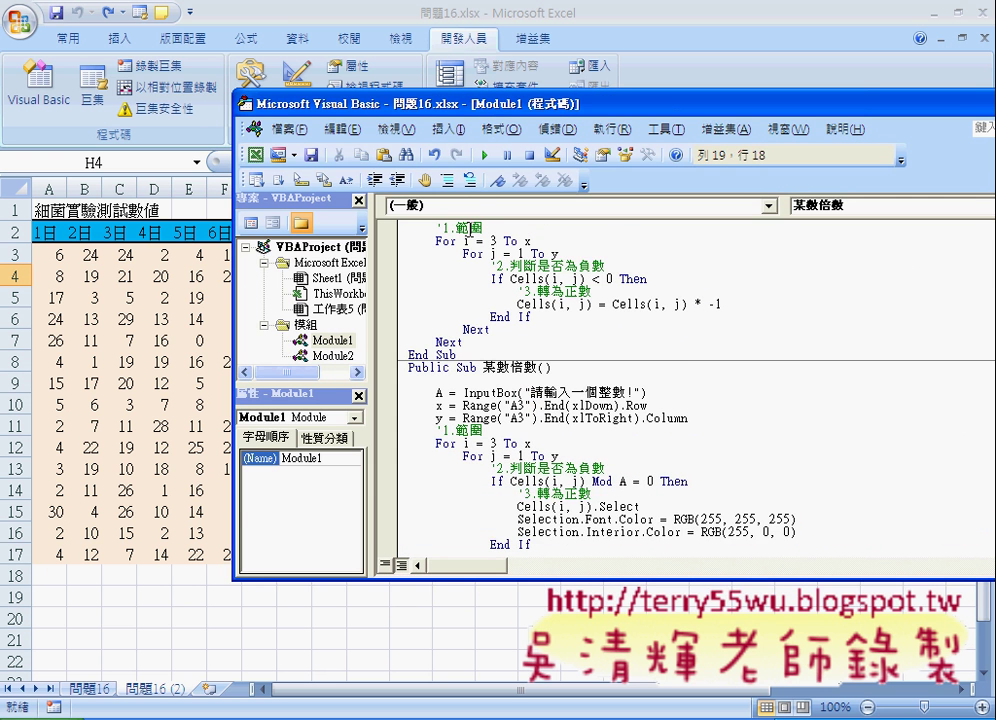
key("F8")
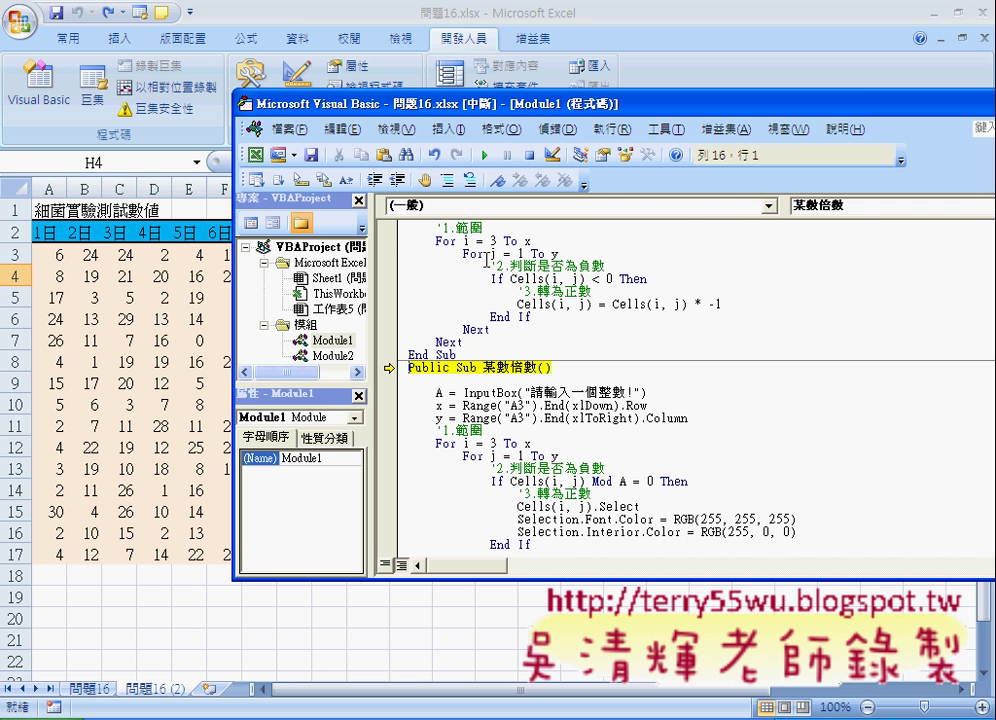
key("F8")
key("F8")
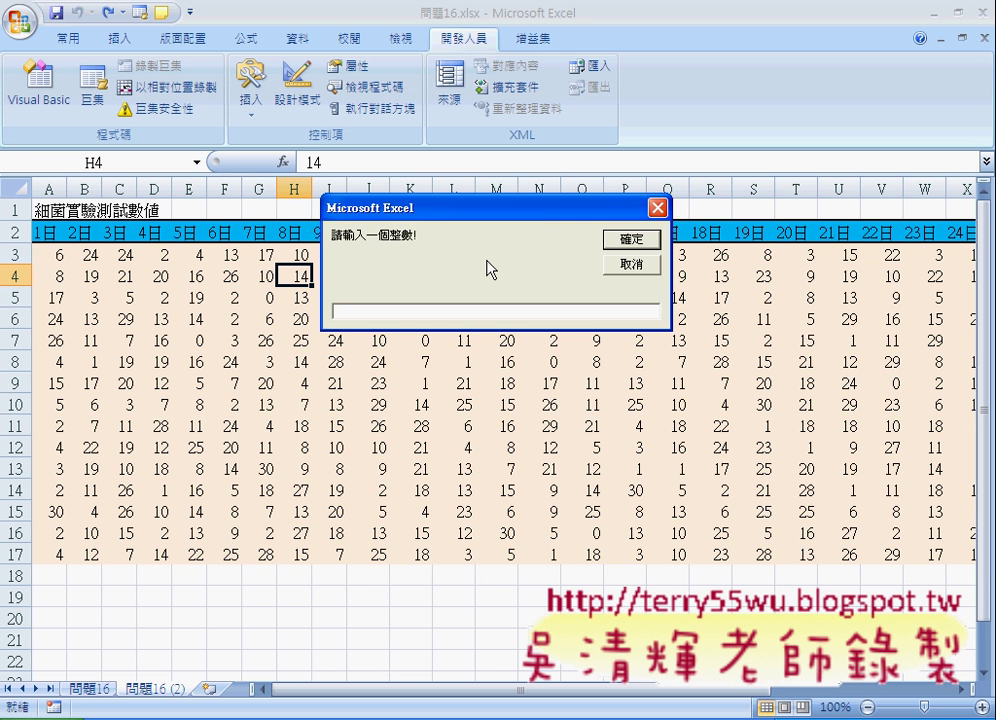